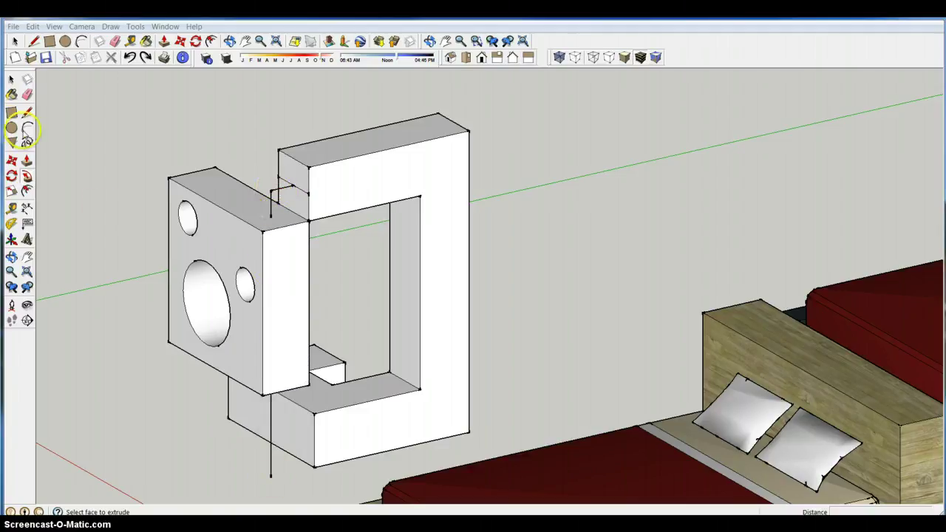
Draw a circle of radius 5 centred on the bottom end of the vertical line.
{"action": "left_click", "coordinate": [11, 128]}
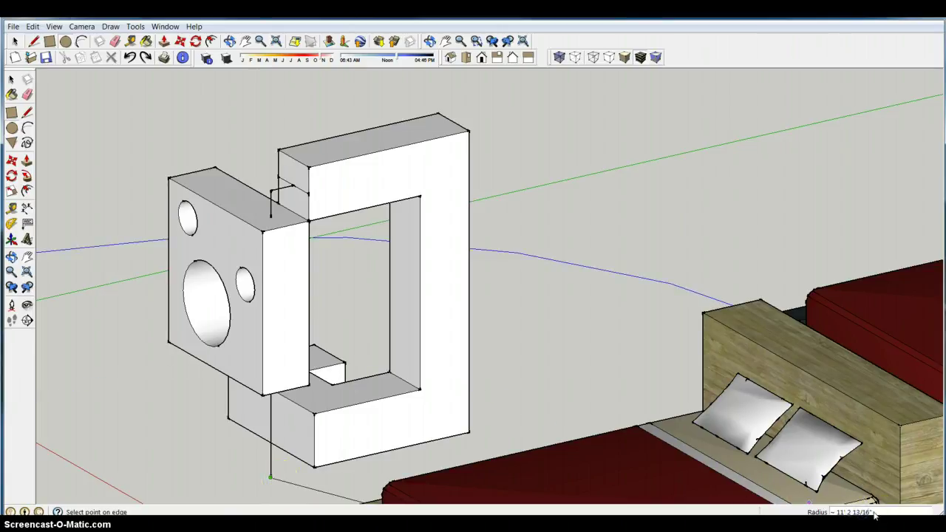
{"action": "type", "text": "5"}
{"action": "key", "text": "Return"}
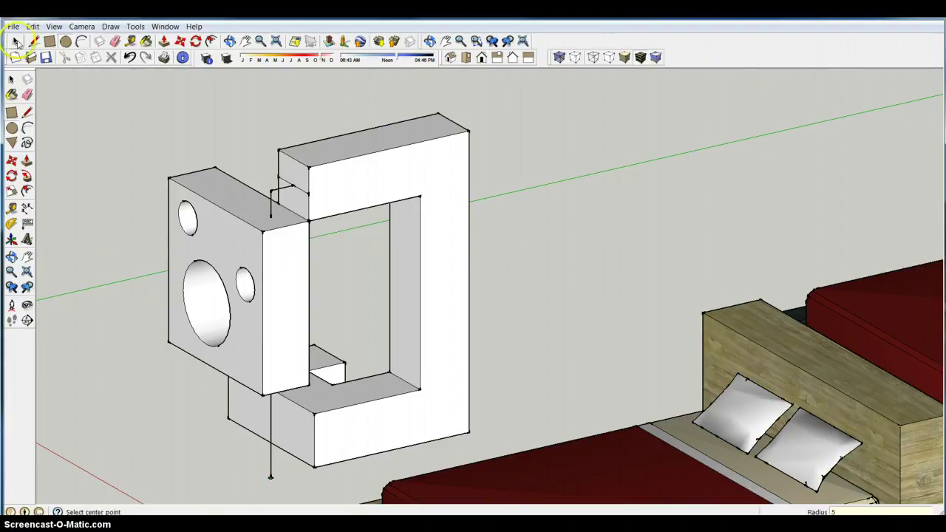
Sweep the radius-5 circle with Follow Me along the full vertical path, forming a rod bent at the top.
{"action": "left_click", "coordinate": [109, 28]}
{"action": "mouse_move", "coordinate": [136, 27]}
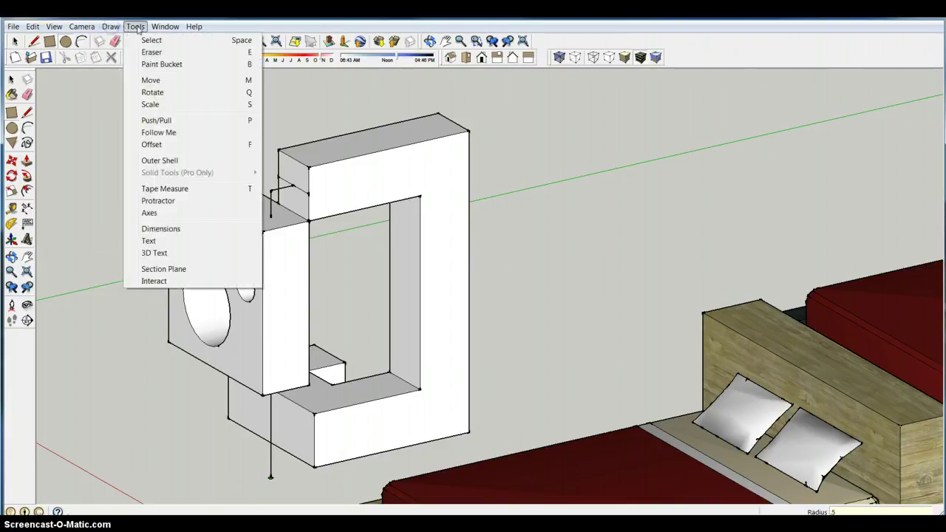
{"action": "left_click", "coordinate": [164, 132]}
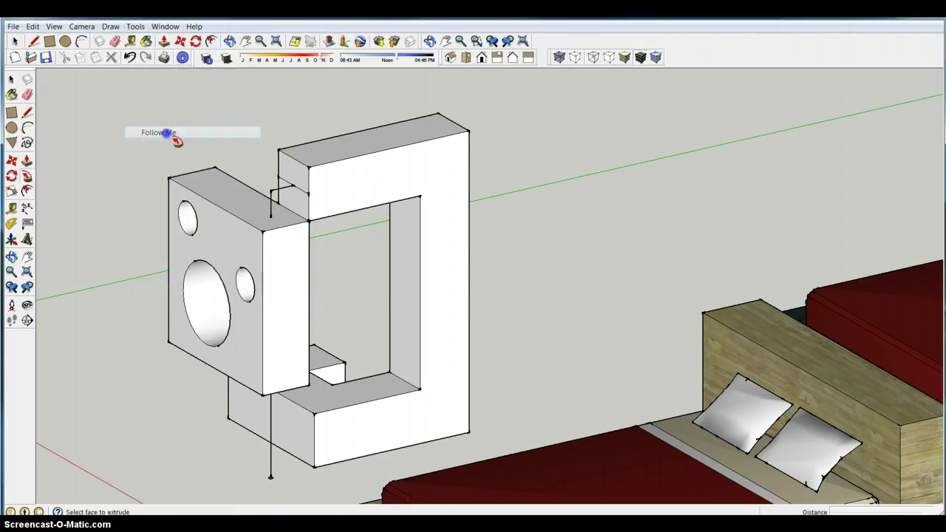
{"action": "scroll", "coordinate": [270, 479], "scroll_direction": "up", "scroll_amount": 5}
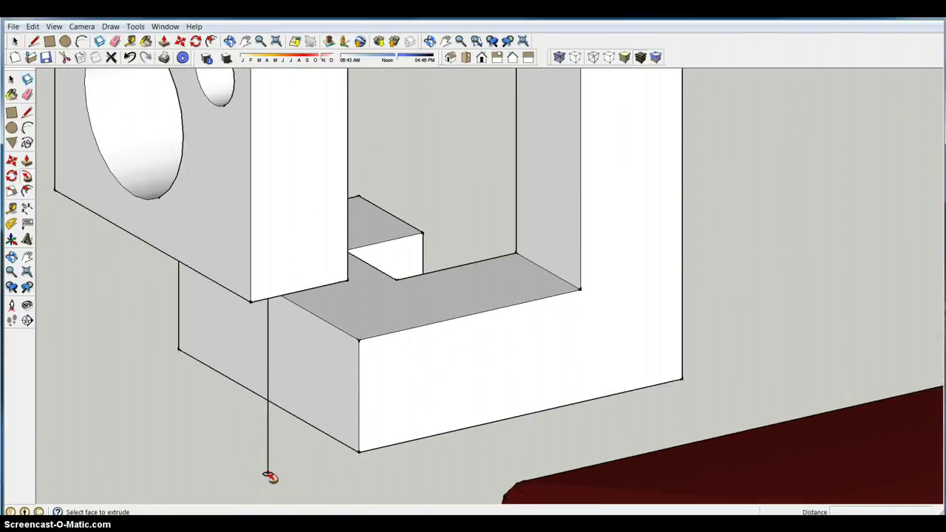
{"action": "left_click_drag", "start_coordinate": [269, 477], "coordinate": [293, 260]}
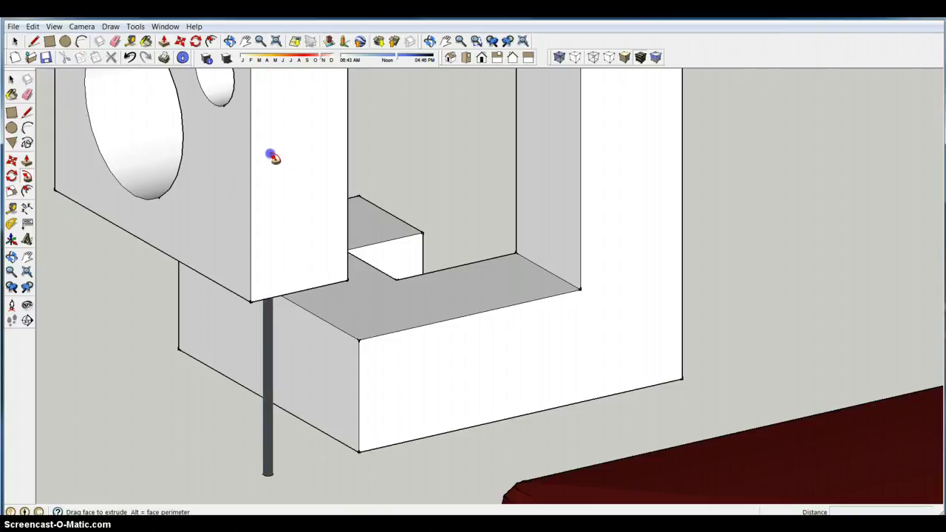
{"action": "middle_click_drag", "start_coordinate": [279, 94], "coordinate": [278, 141], "text": "shift"}
{"action": "left_click_drag", "start_coordinate": [278, 141], "coordinate": [312, 162]}
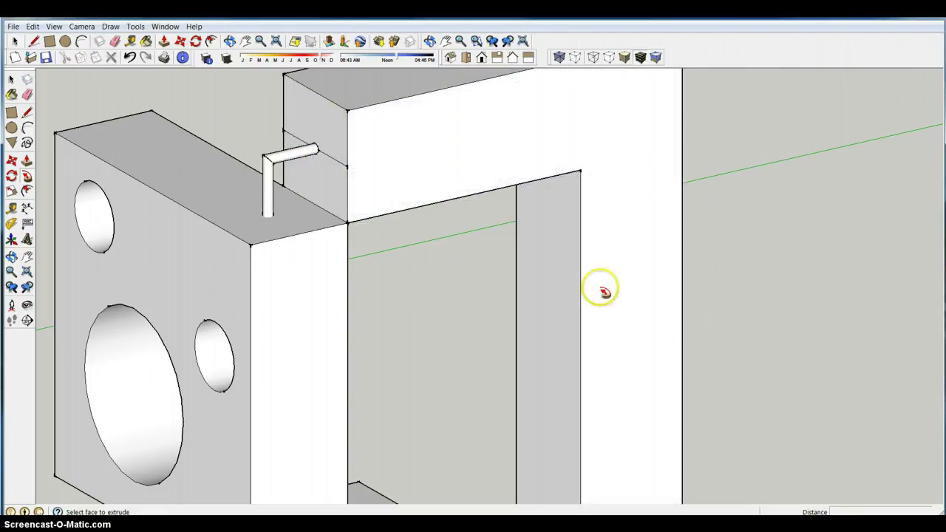
{"action": "scroll", "coordinate": [429, 258], "scroll_direction": "down", "scroll_amount": 5}
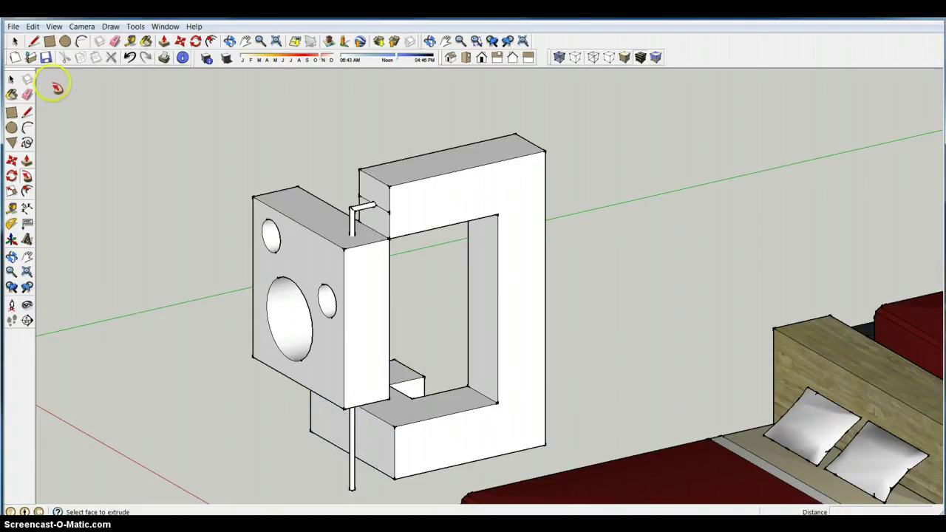
Draw a radius-5 circle near the base of the existing rod.
{"action": "left_click", "coordinate": [12, 129]}
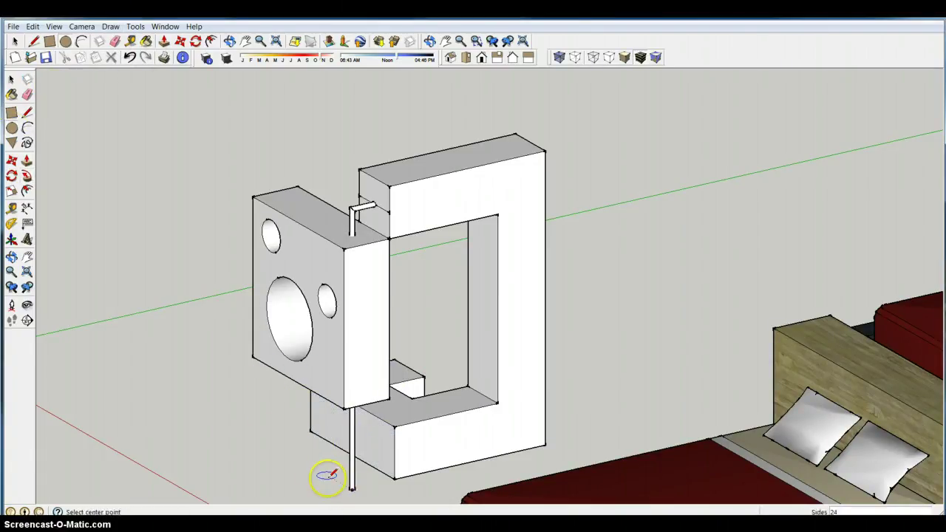
{"action": "left_click", "coordinate": [278, 444]}
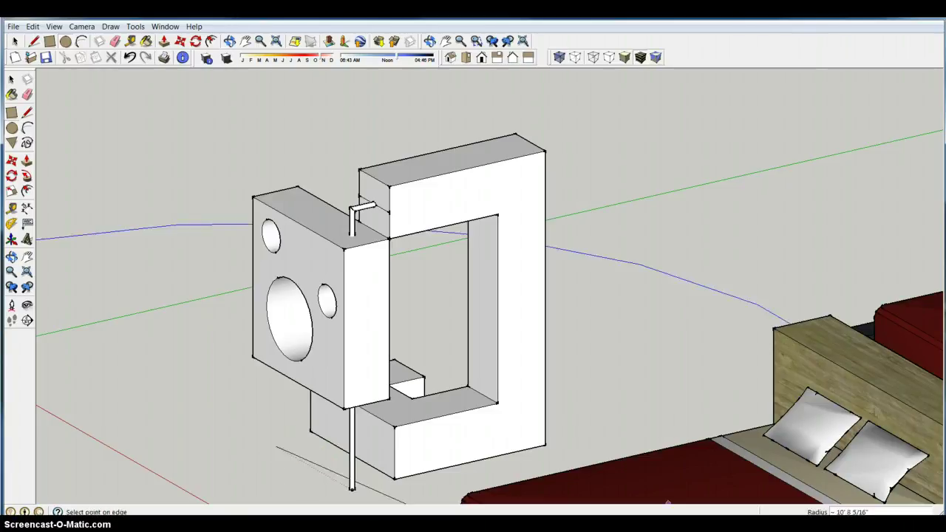
{"action": "left_click", "coordinate": [879, 512]}
{"action": "type", "text": "5"}
{"action": "key", "text": "Return"}
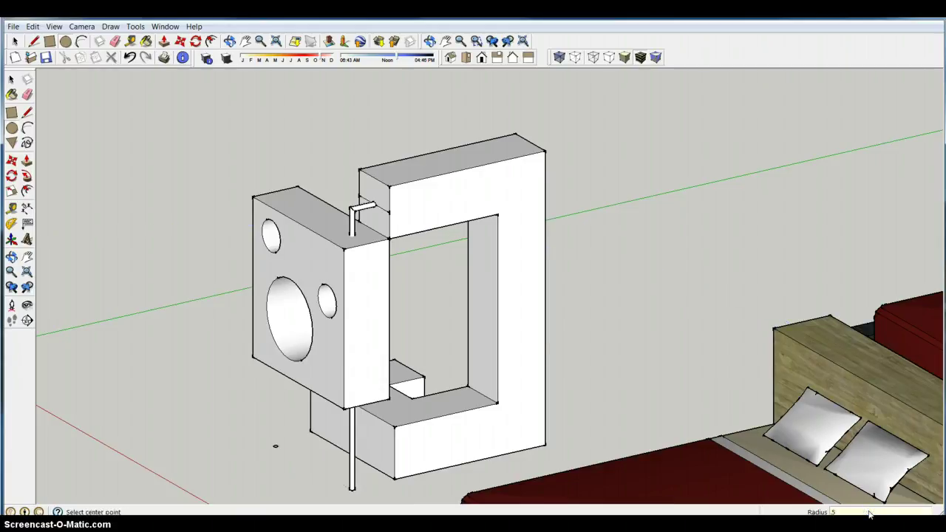
Push/Pull the small circle up 1' 7 3/16" into a vertical post.
{"action": "left_click", "coordinate": [27, 160]}
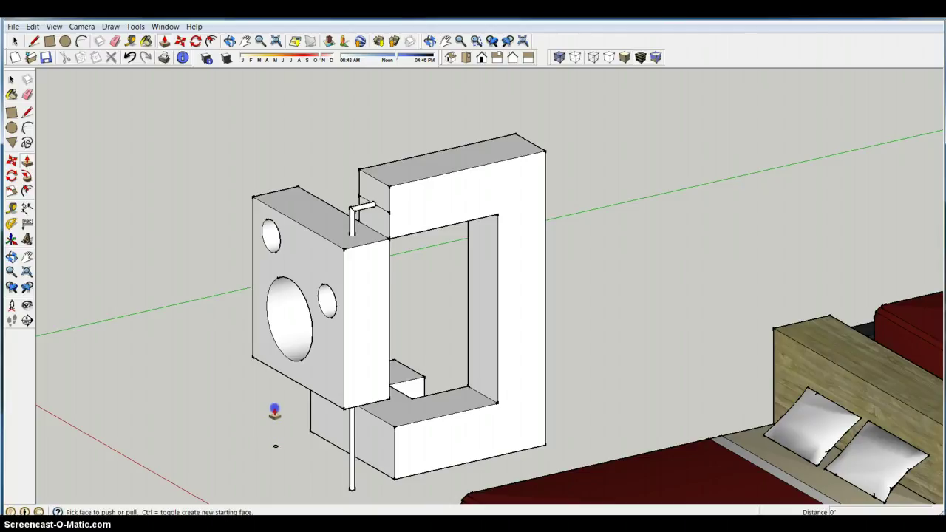
{"action": "scroll", "coordinate": [270, 453], "scroll_direction": "up", "scroll_amount": 5}
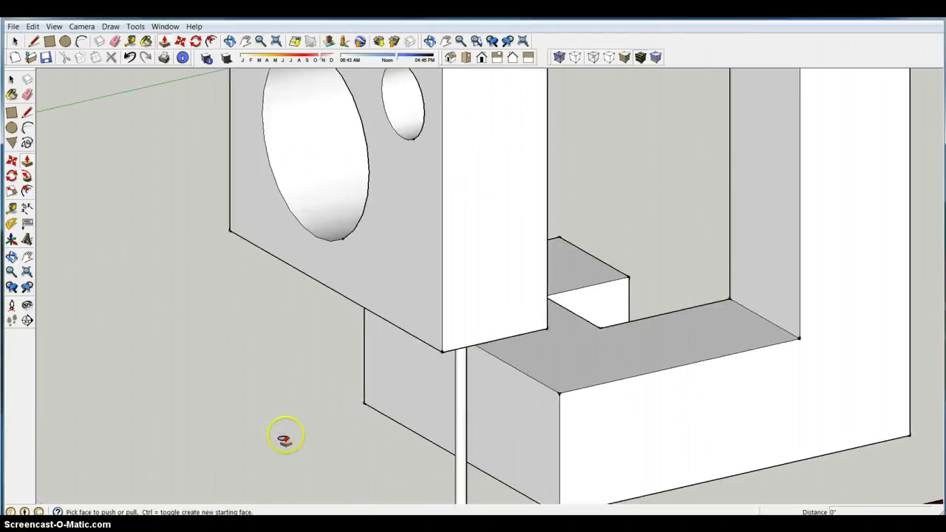
{"action": "left_click", "coordinate": [285, 439]}
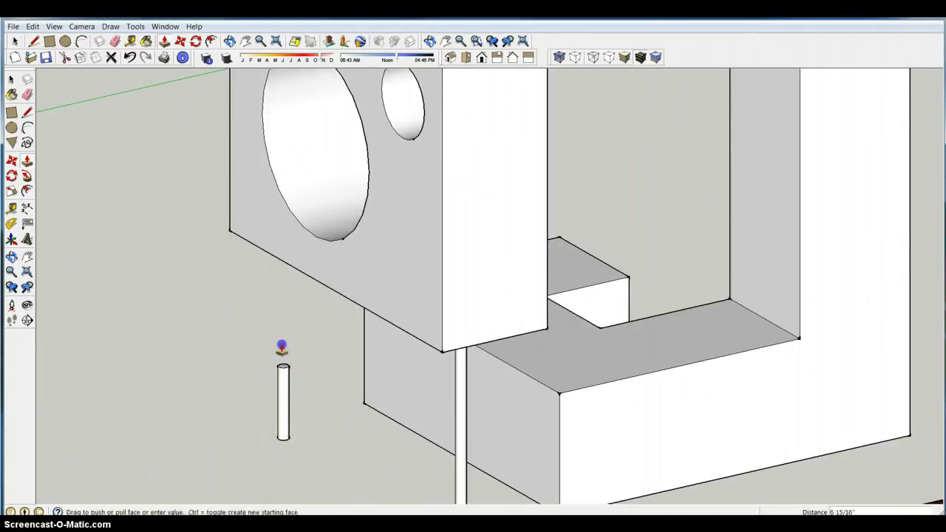
{"action": "left_click", "coordinate": [289, 232]}
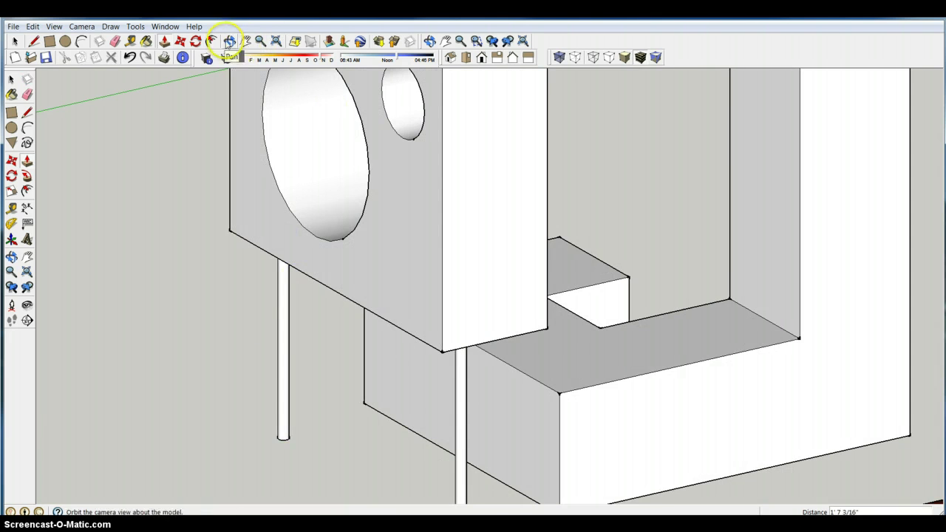
Orbit to view the posts from the front and exit the Push/Pull operation.
{"action": "left_click", "coordinate": [230, 41]}
{"action": "left_click_drag", "start_coordinate": [481, 296], "coordinate": [524, 389]}
{"action": "right_click", "coordinate": [528, 389]}
{"action": "left_click", "coordinate": [546, 394]}
{"action": "left_click", "coordinate": [178, 41]}
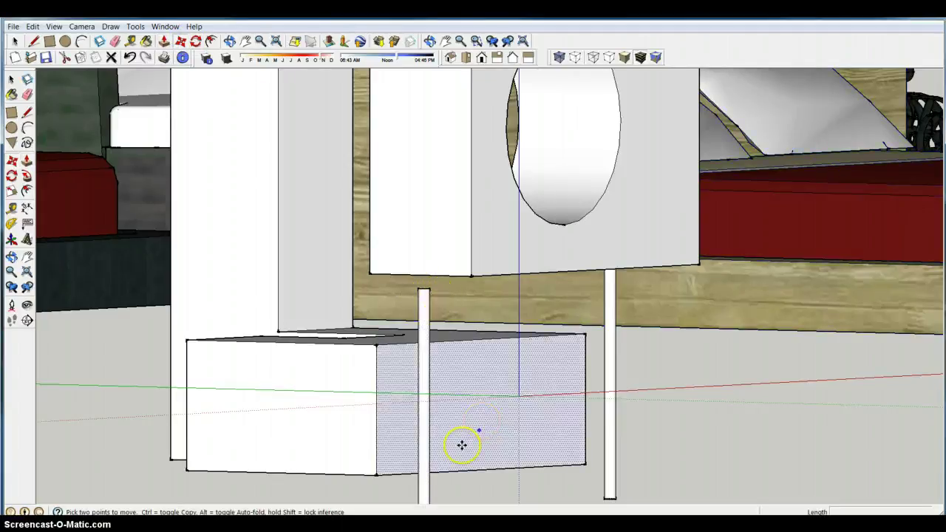
{"action": "scroll", "coordinate": [435, 427], "scroll_direction": "down", "scroll_amount": 1}
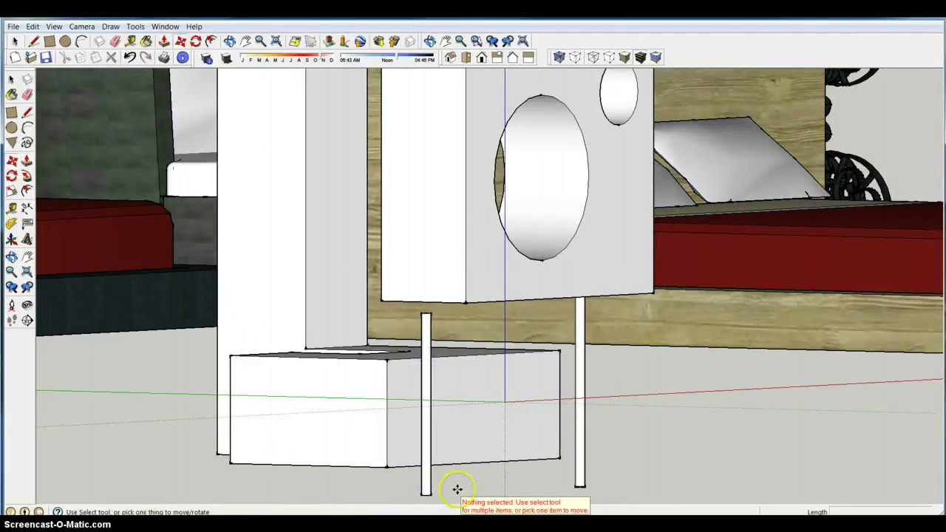
Select the new post together with all its connected geometry.
{"action": "left_click", "coordinate": [11, 79]}
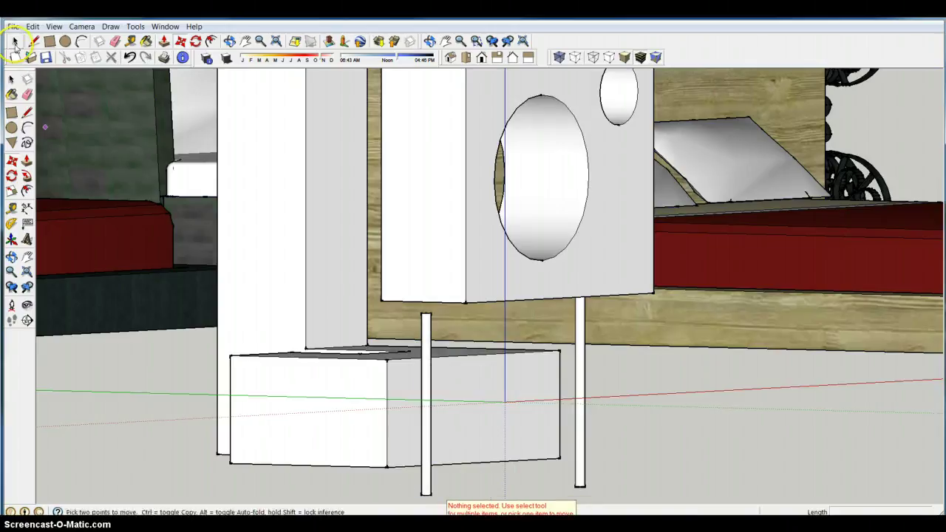
{"action": "left_click", "coordinate": [425, 487]}
{"action": "right_click", "coordinate": [425, 489]}
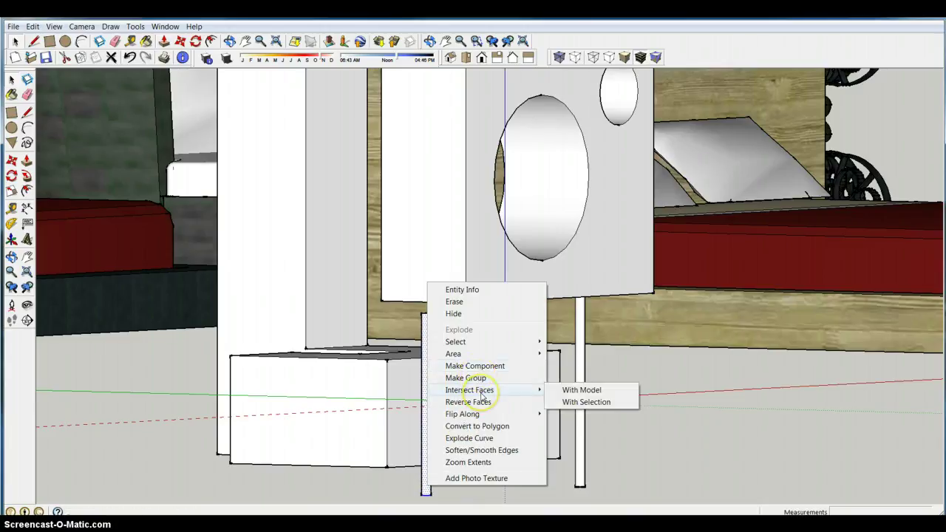
{"action": "mouse_move", "coordinate": [488, 343]}
{"action": "left_click", "coordinate": [590, 365]}
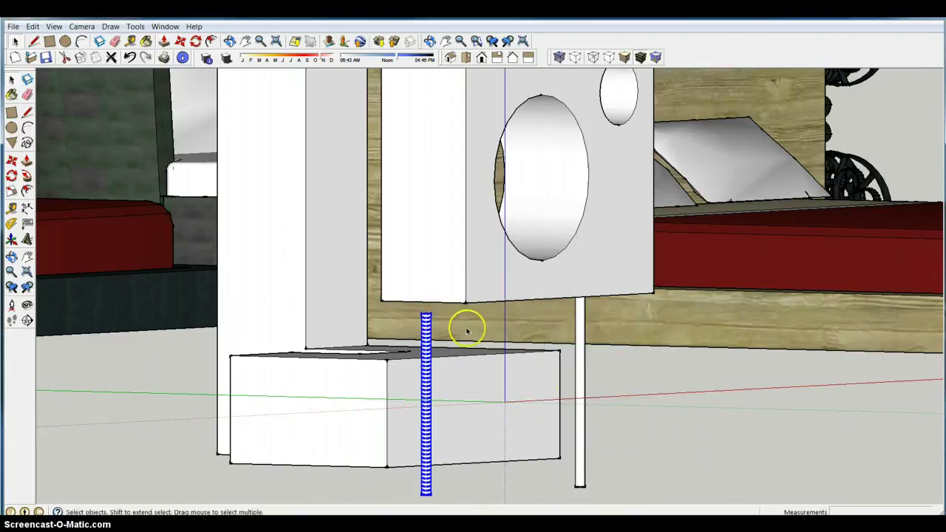
Move the post up about 1 3/16" so its top meets the box underside.
{"action": "left_click", "coordinate": [179, 40]}
{"action": "left_click", "coordinate": [425, 314]}
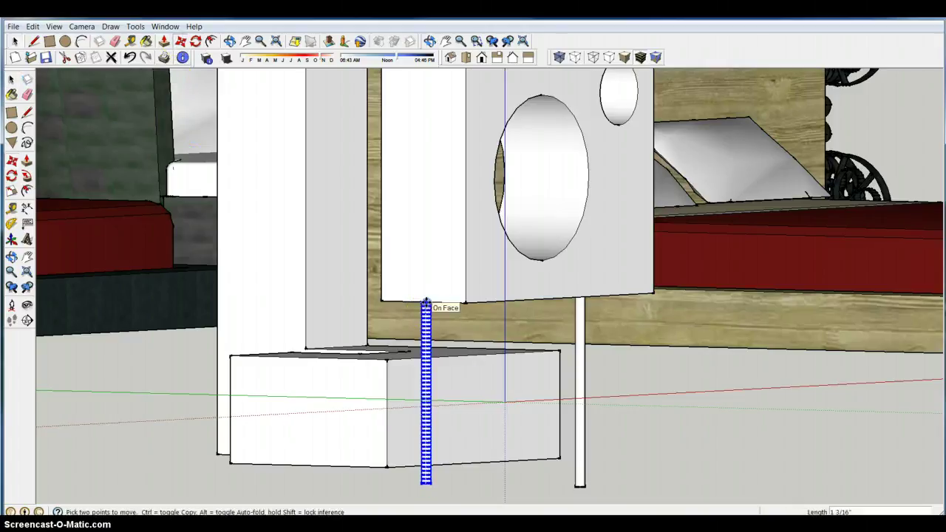
{"action": "left_click", "coordinate": [426, 303]}
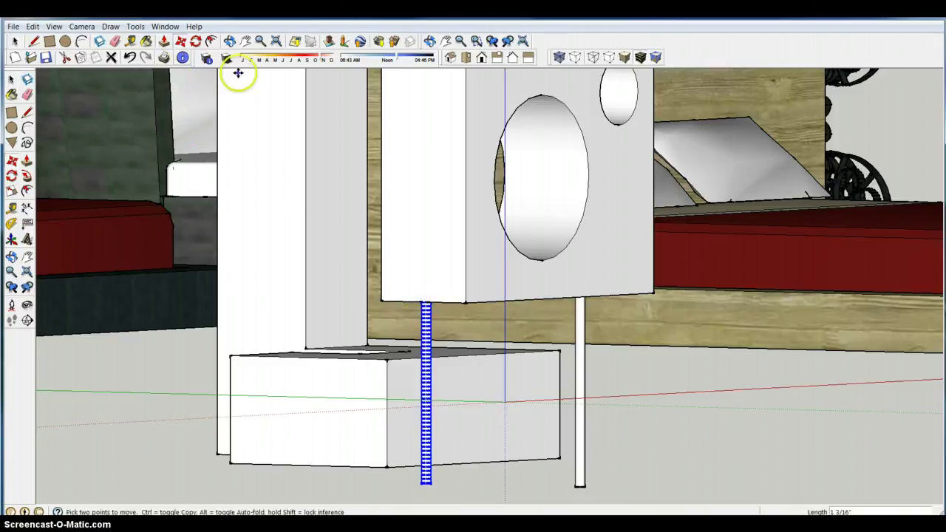
{"action": "left_click", "coordinate": [230, 41]}
{"action": "left_click_drag", "start_coordinate": [428, 384], "coordinate": [211, 387]}
Switch to the Right, then Back standard view and zoom out to frame the bed.
{"action": "left_click", "coordinate": [510, 58]}
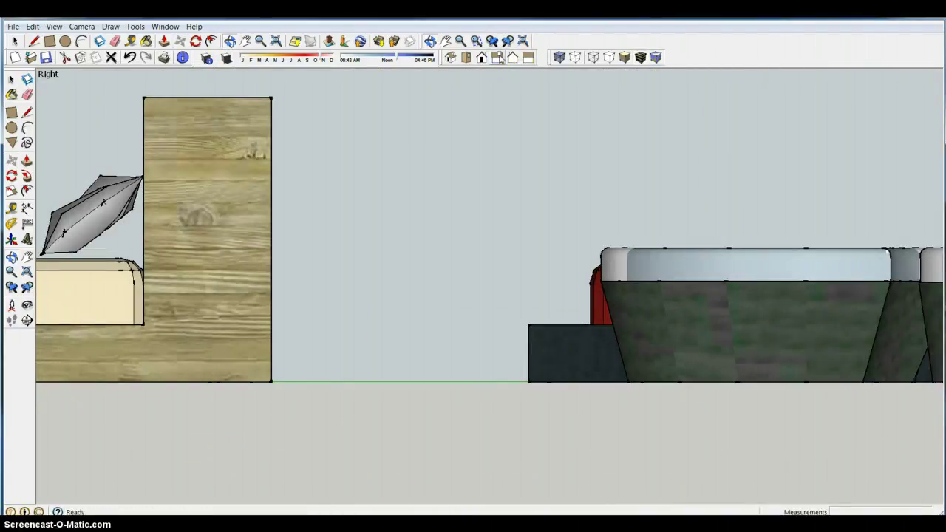
{"action": "left_click", "coordinate": [512, 58]}
{"action": "scroll", "coordinate": [507, 160], "scroll_direction": "down", "scroll_amount": 5}
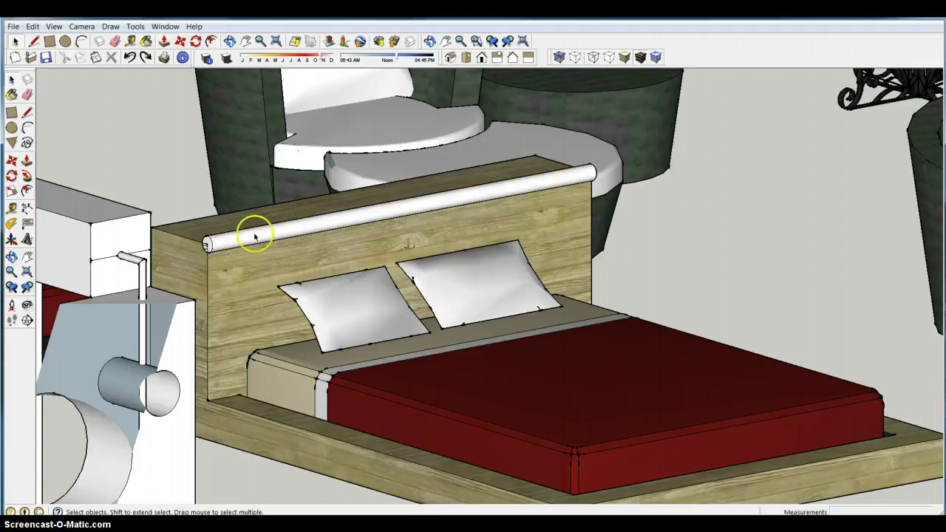
Delete the round rod running along the headboard top.
{"action": "left_click", "coordinate": [359, 243]}
{"action": "key", "text": "Delete"}
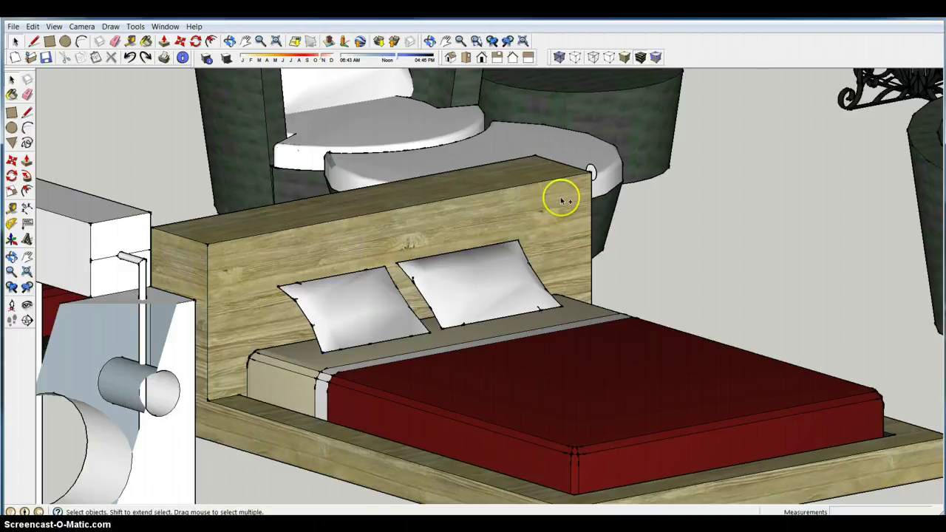
Edit the bed component and draw a radius-5 circle on the headboard's top left corner.
{"action": "right_click", "coordinate": [480, 198]}
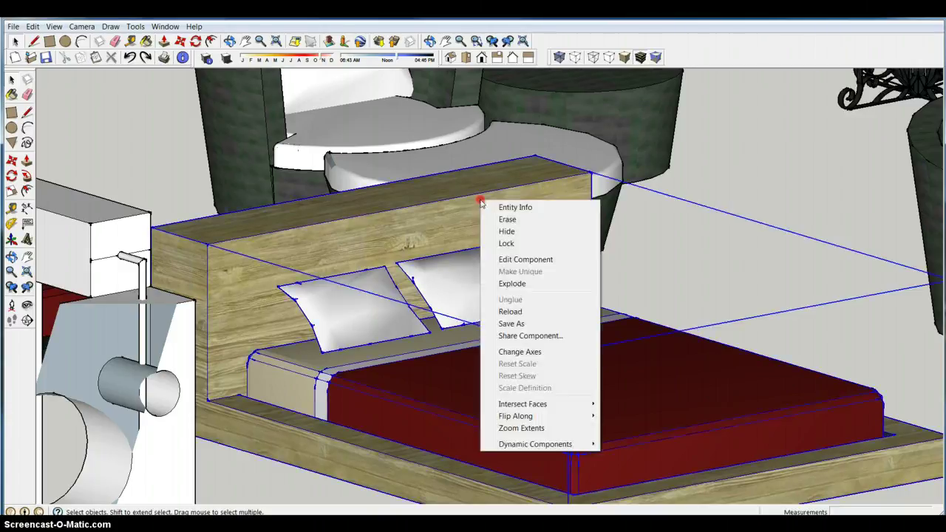
{"action": "left_click", "coordinate": [521, 260]}
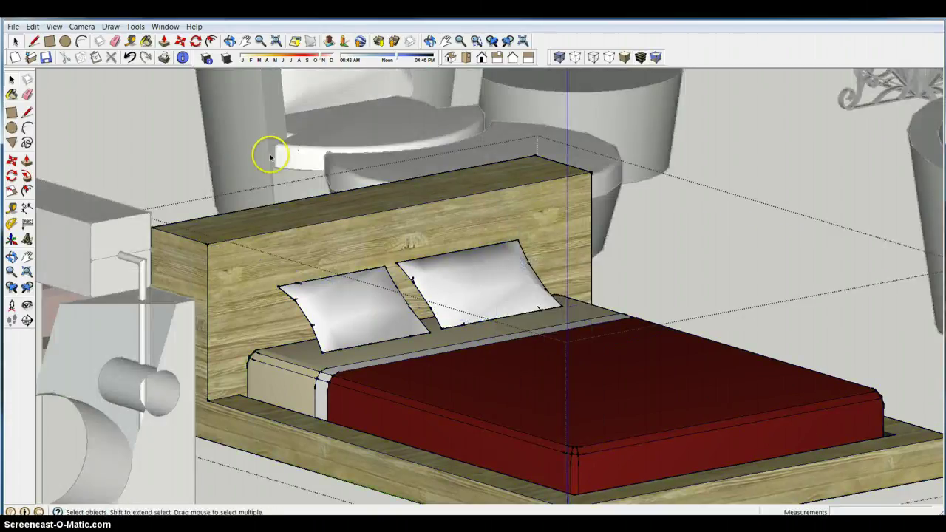
{"action": "left_click", "coordinate": [16, 130]}
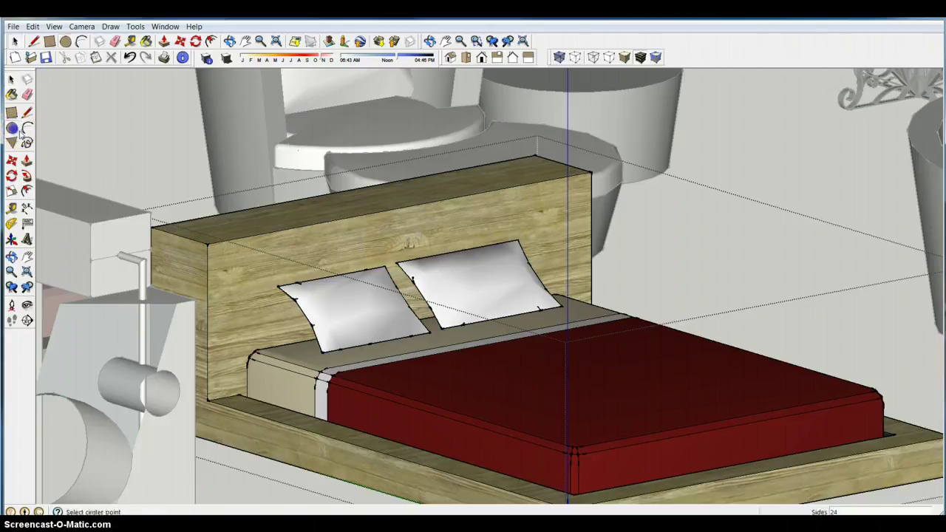
{"action": "left_click", "coordinate": [208, 244]}
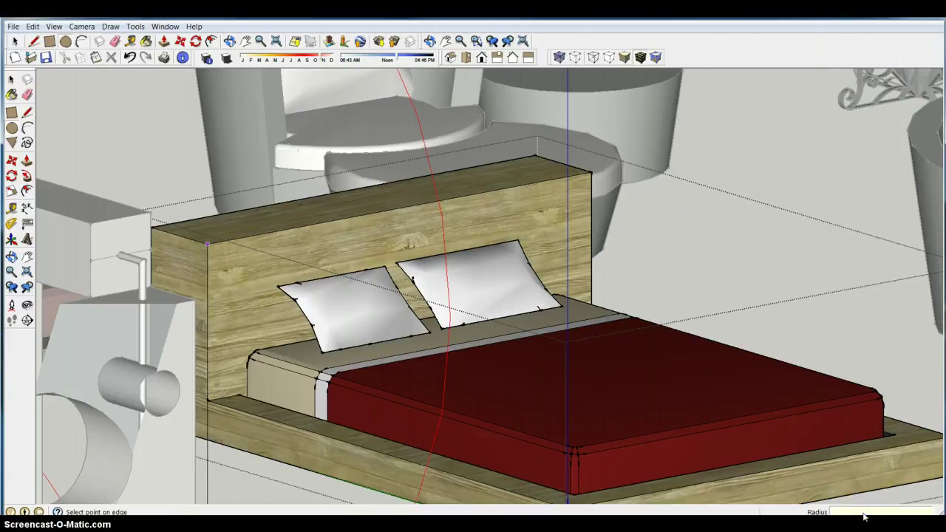
{"action": "type", "text": "5"}
{"action": "key", "text": "Return"}
Attempt a Follow Me sweep of the corner circle along the headboard edge.
{"action": "scroll", "coordinate": [255, 300], "scroll_direction": "up", "scroll_amount": 6}
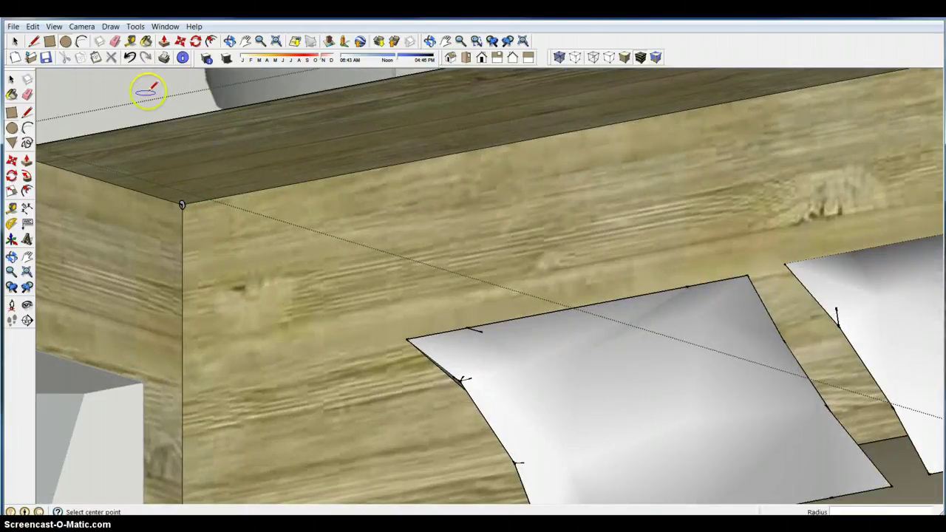
{"action": "left_click", "coordinate": [27, 177]}
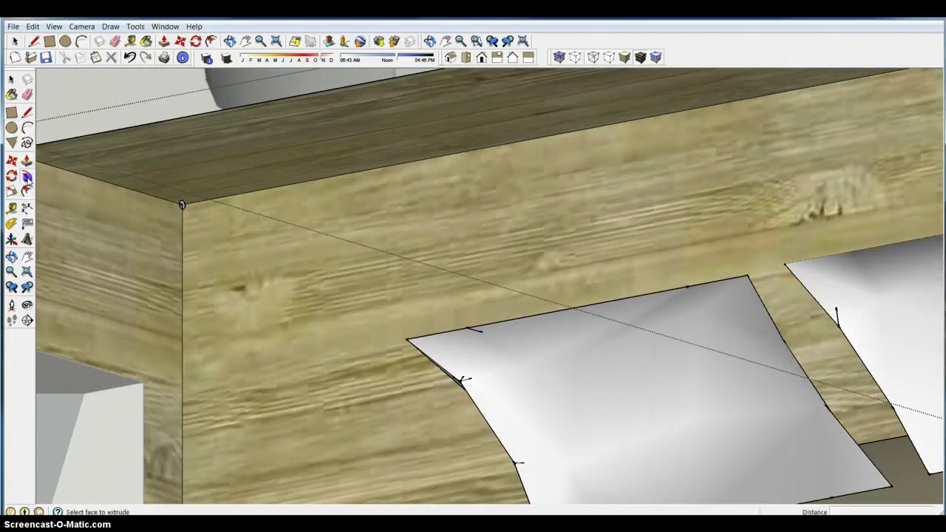
{"action": "left_click", "coordinate": [182, 206]}
{"action": "left_click", "coordinate": [184, 205]}
{"action": "scroll", "coordinate": [185, 210], "scroll_direction": "up", "scroll_amount": 3}
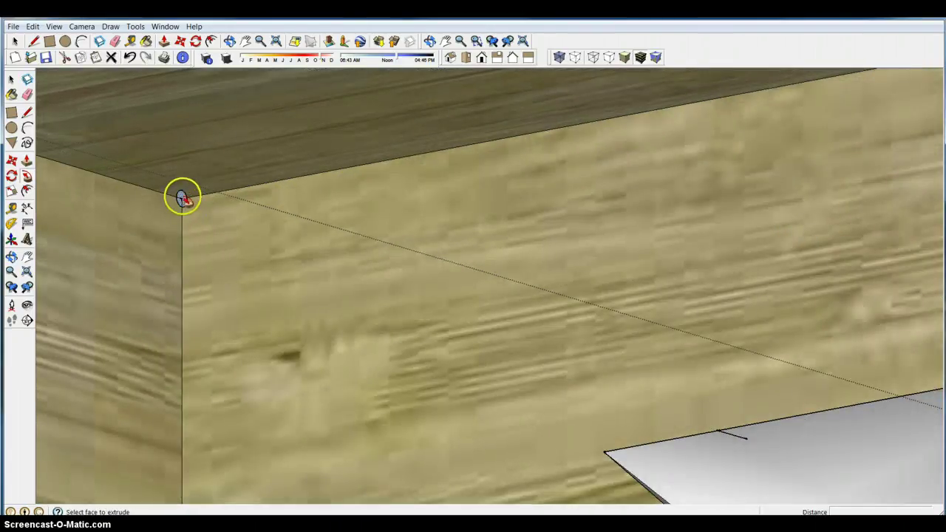
{"action": "left_click", "coordinate": [183, 200]}
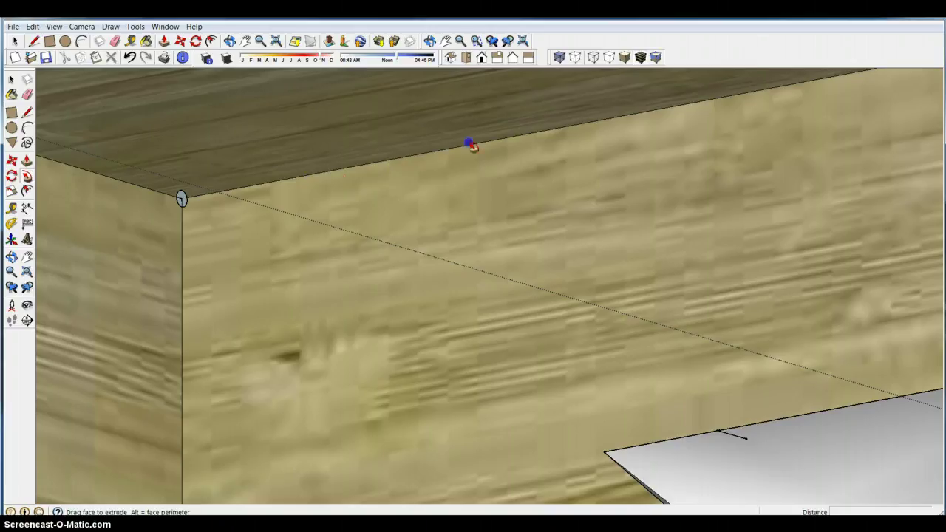
{"action": "left_click", "coordinate": [181, 195]}
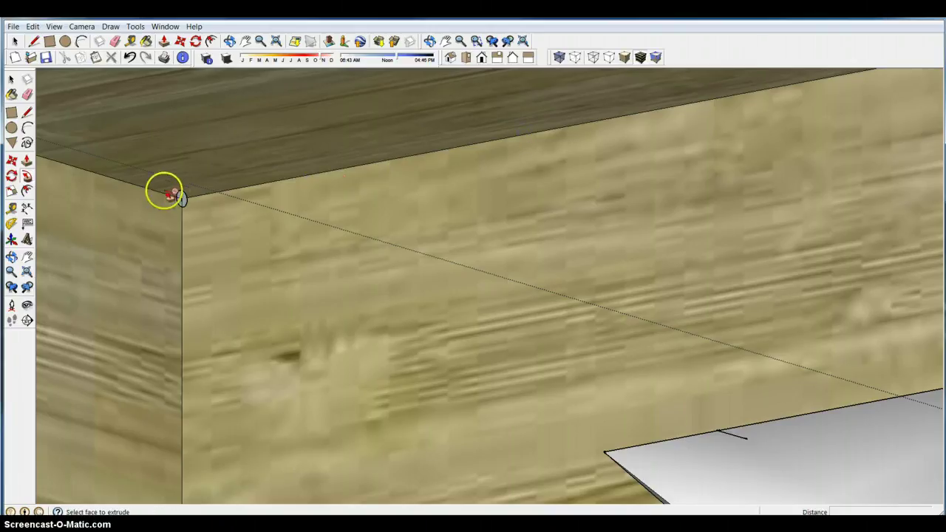
Push/Pull the corner circle into a rod about 1' 6 1/2" along the top edge.
{"action": "left_click", "coordinate": [27, 160]}
{"action": "left_click_drag", "start_coordinate": [182, 198], "coordinate": [769, 181]}
{"action": "scroll", "coordinate": [609, 216], "scroll_direction": "down", "scroll_amount": 5}
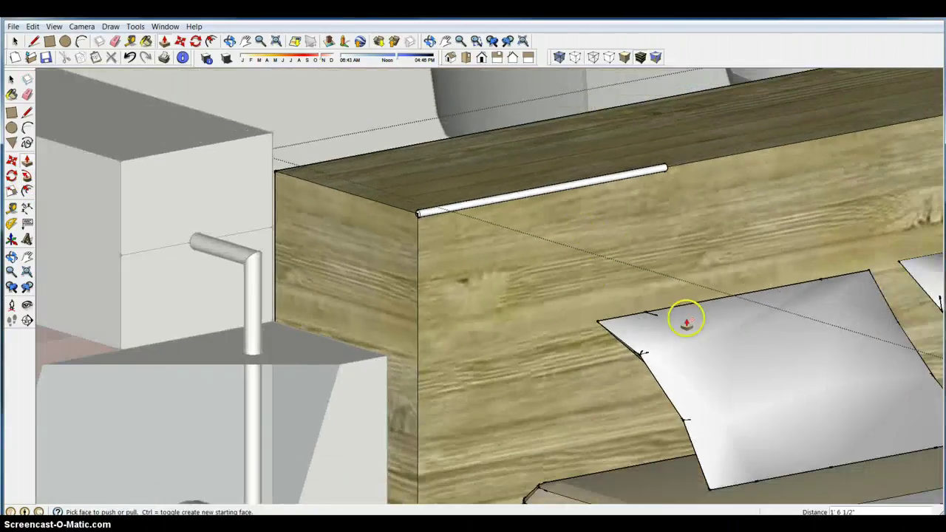
Enter editing of the headboard component and zoom out over the room.
{"action": "right_click", "coordinate": [534, 209]}
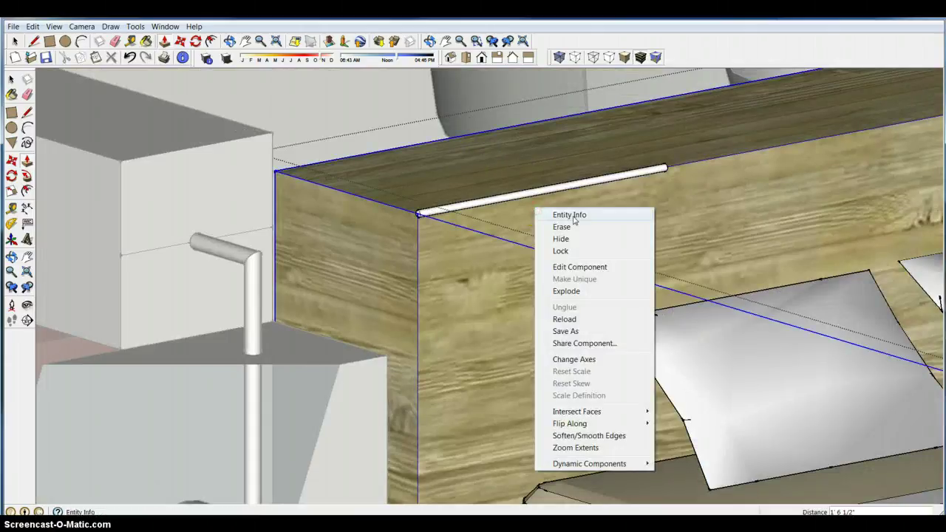
{"action": "left_click", "coordinate": [597, 195]}
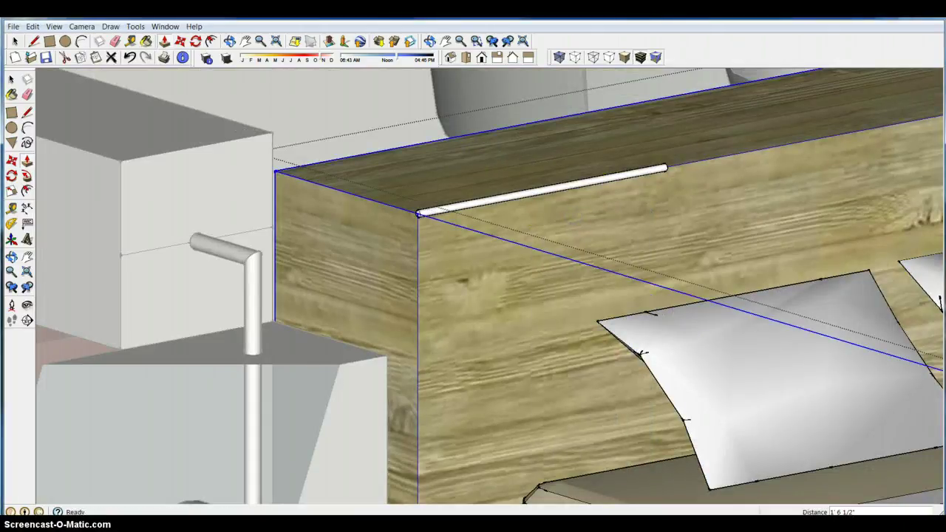
{"action": "key", "text": "p"}
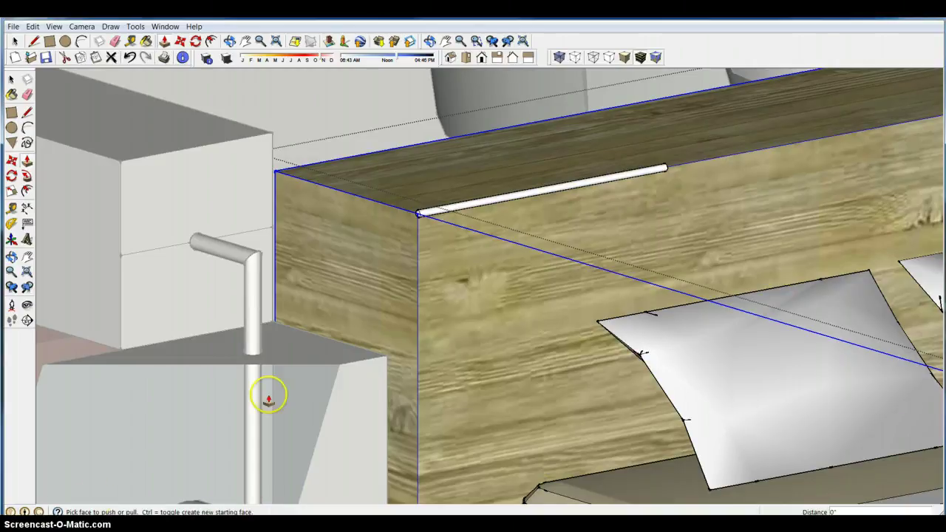
{"action": "right_click", "coordinate": [499, 317]}
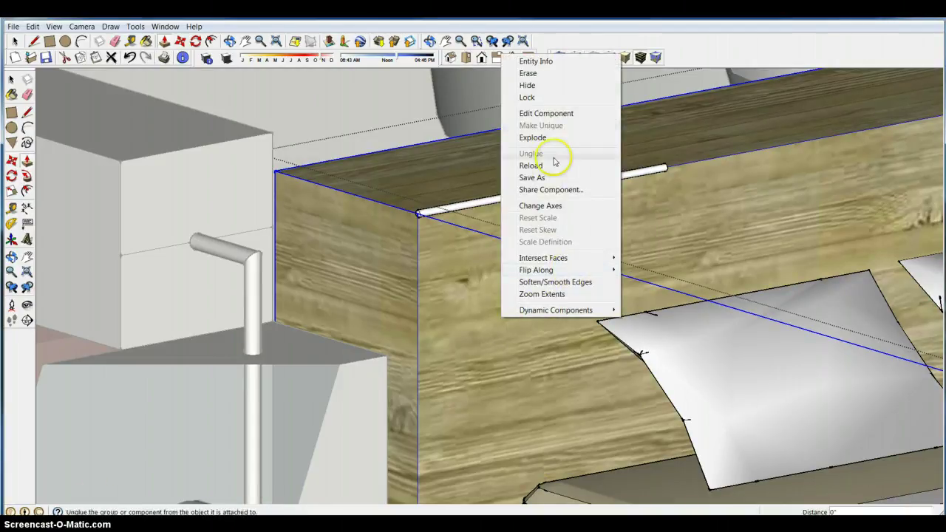
{"action": "left_click", "coordinate": [547, 115]}
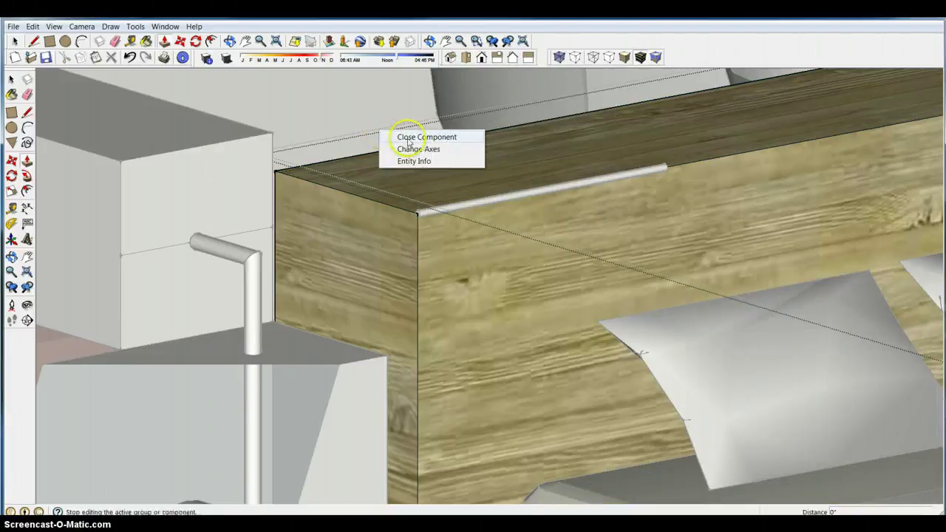
{"action": "scroll", "coordinate": [482, 328], "scroll_direction": "down", "scroll_amount": 4}
{"action": "scroll", "coordinate": [483, 328], "scroll_direction": "down", "scroll_amount": 3}
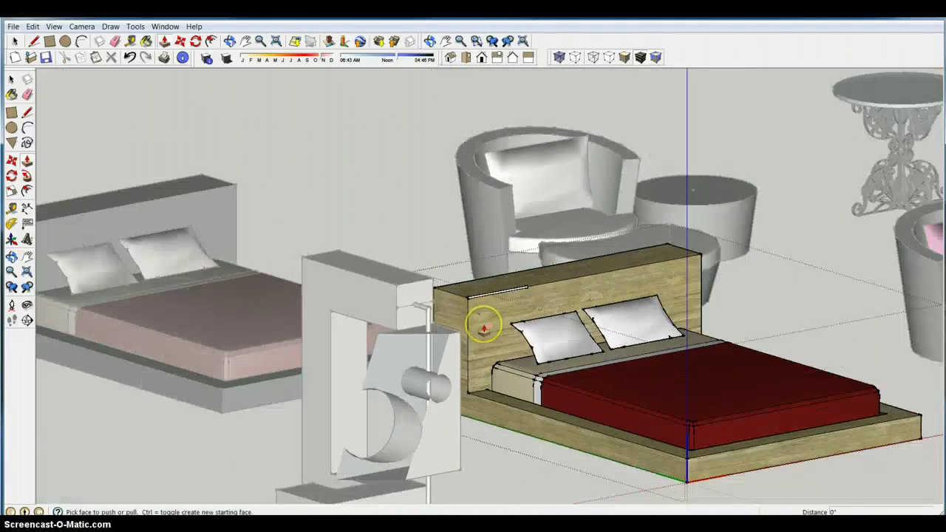
{"action": "scroll", "coordinate": [556, 353], "scroll_direction": "down", "scroll_amount": 1}
Close component editing so the full bedroom scene shows in colour.
{"action": "right_click", "coordinate": [556, 353]}
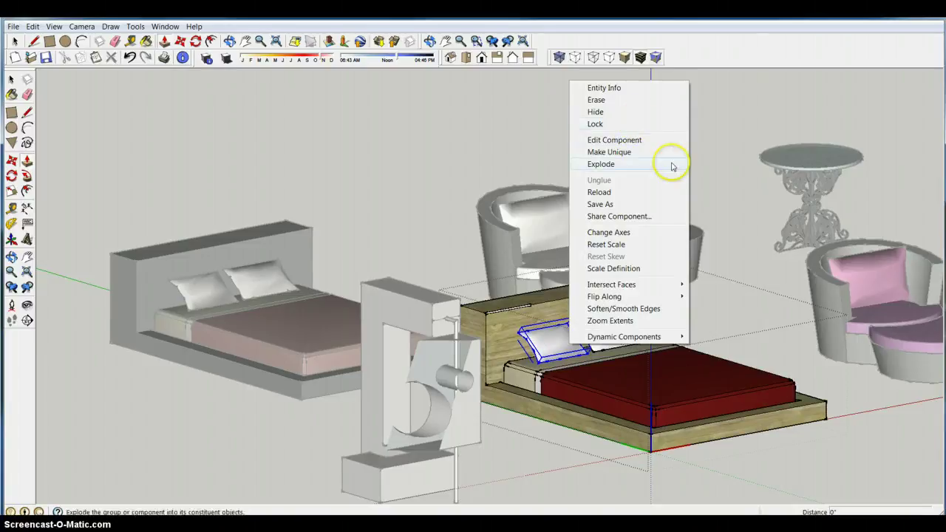
{"action": "left_click", "coordinate": [637, 140]}
{"action": "key", "text": "p"}
{"action": "right_click", "coordinate": [684, 169]}
{"action": "left_click", "coordinate": [705, 174]}
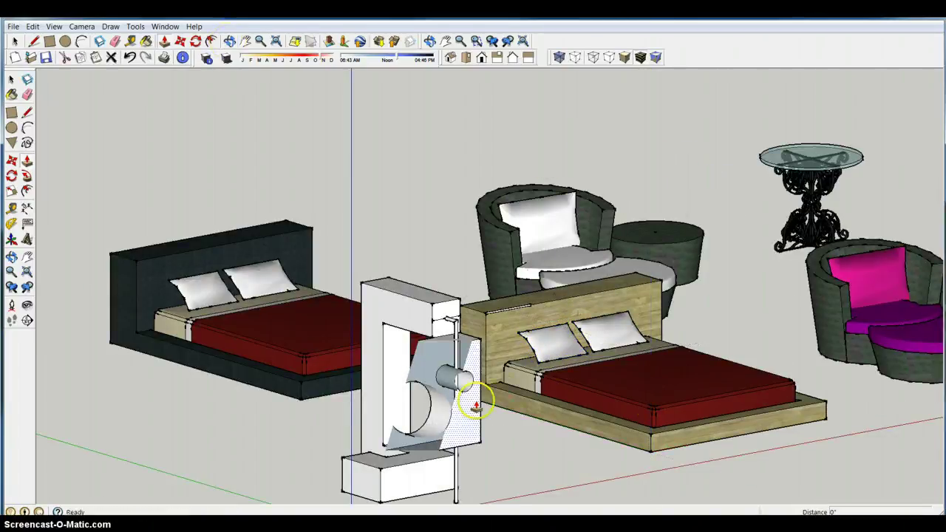
Pan and zoom to the white shelf, then draw a 1/2" radius circle on its top front corner.
{"action": "left_click", "coordinate": [246, 42]}
{"action": "left_click_drag", "start_coordinate": [528, 444], "coordinate": [547, 384]}
{"action": "scroll", "coordinate": [463, 382], "scroll_direction": "up", "scroll_amount": 3}
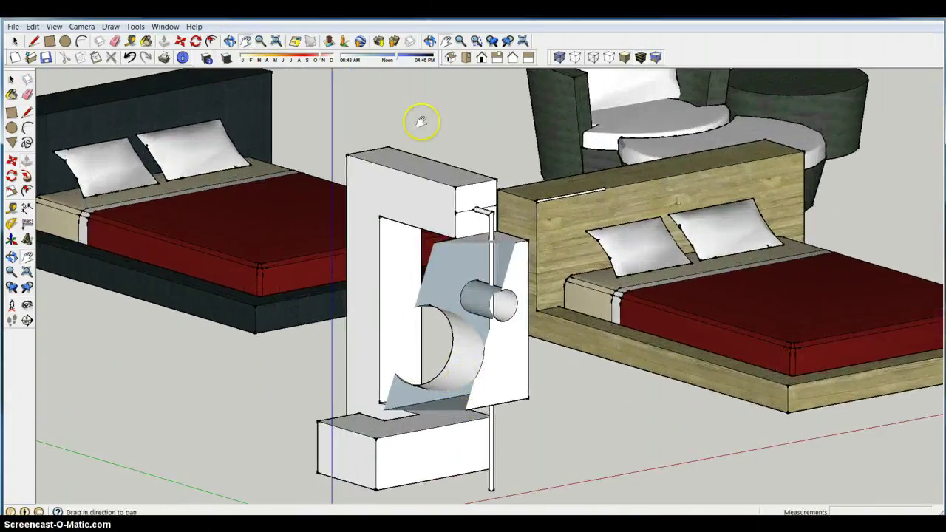
{"action": "scroll", "coordinate": [369, 170], "scroll_direction": "up", "scroll_amount": 4}
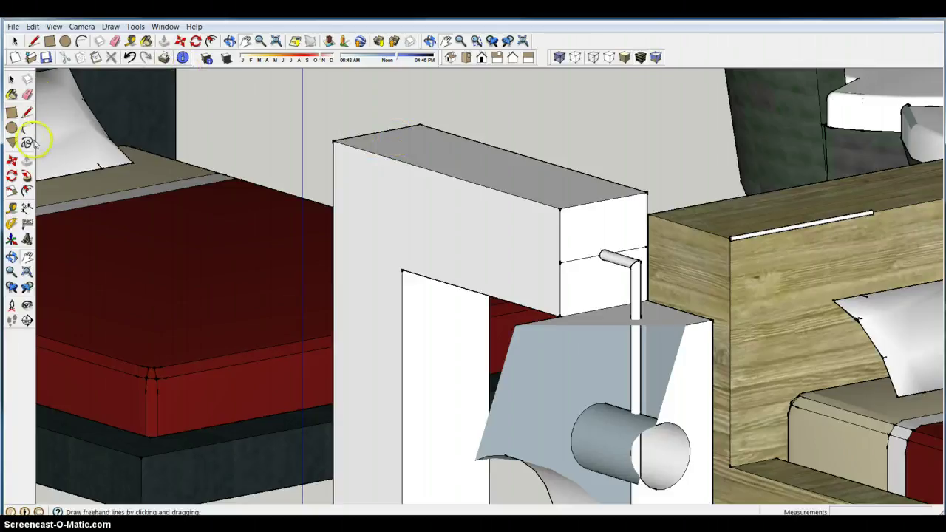
{"action": "left_click", "coordinate": [12, 128]}
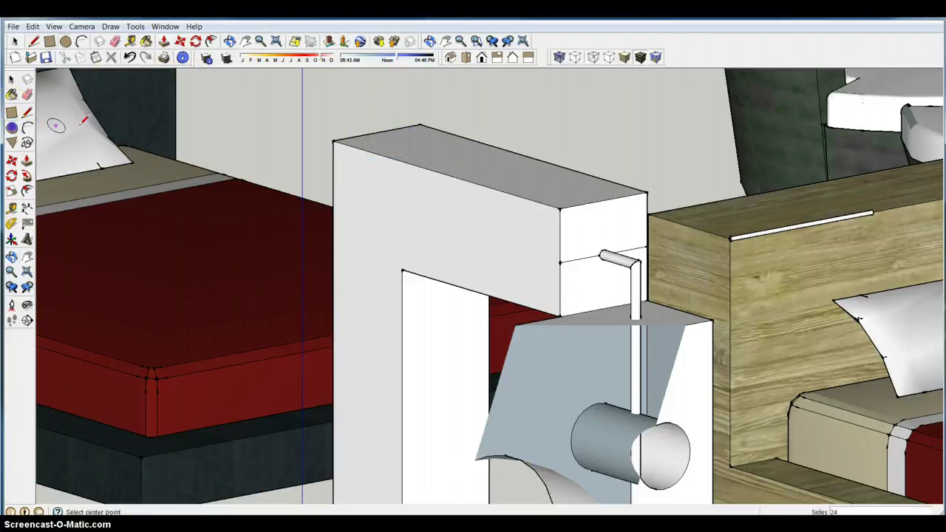
{"action": "left_click", "coordinate": [560, 210]}
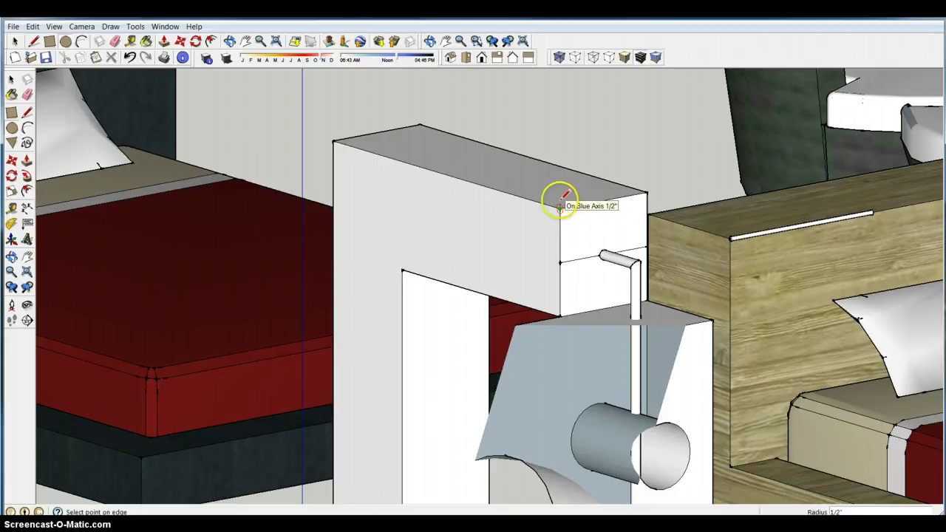
{"action": "left_click", "coordinate": [559, 205]}
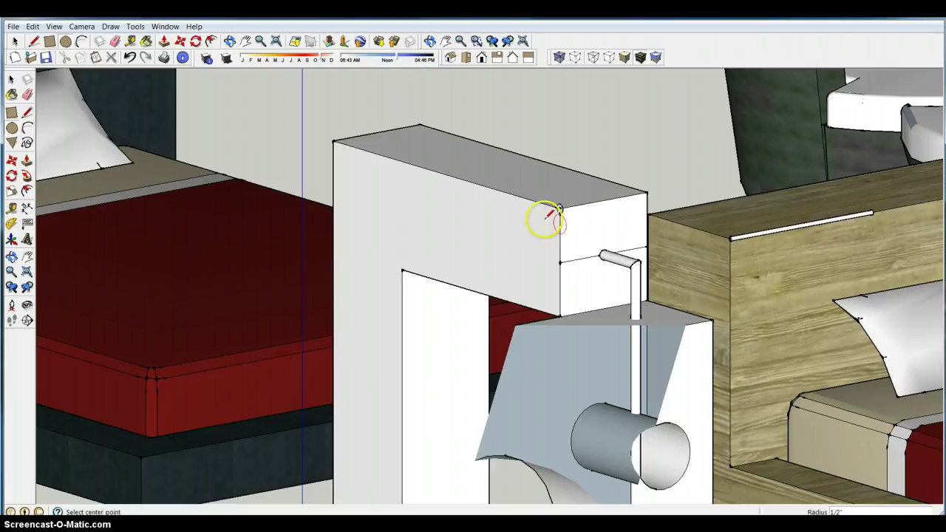
Sweep the 1/2" circle along the shelf's front top edge and opening edges with Follow Me.
{"action": "left_click", "coordinate": [28, 177]}
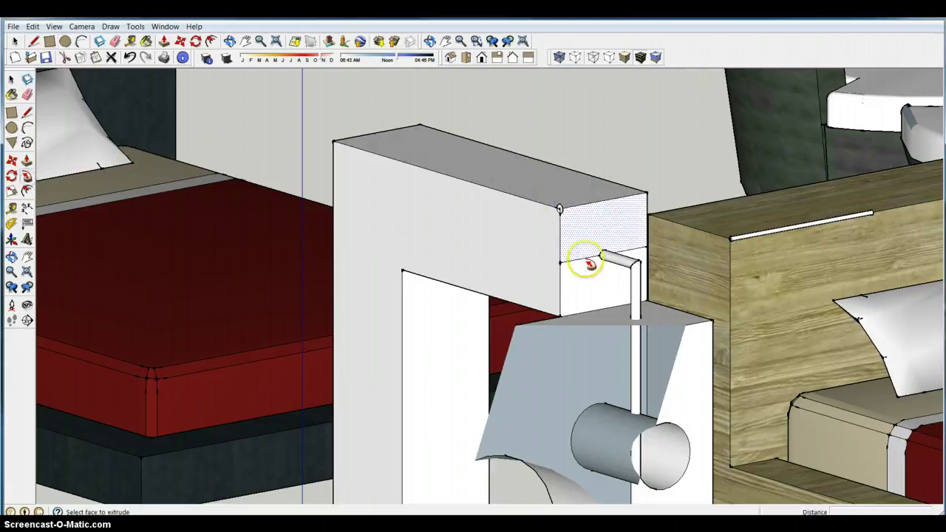
{"action": "left_click", "coordinate": [559, 208]}
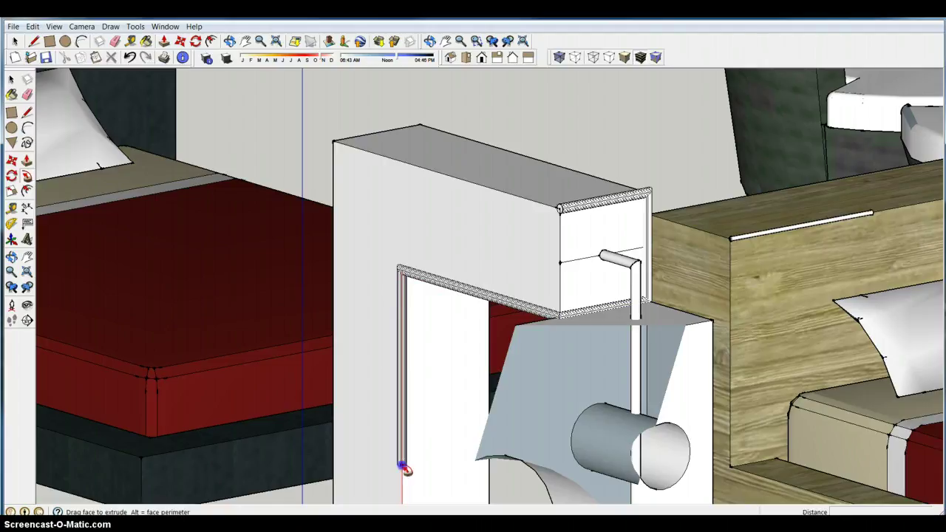
{"action": "left_click", "coordinate": [403, 479]}
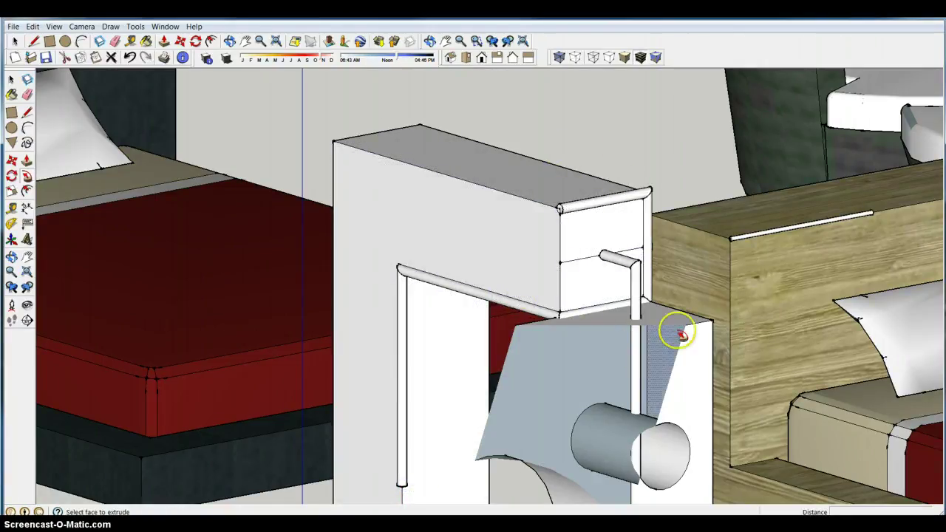
Zoom out and orbit to a near-front view of the shelf, then start push/pulling its lower box face.
{"action": "scroll", "coordinate": [543, 345], "scroll_direction": "down", "scroll_amount": 4}
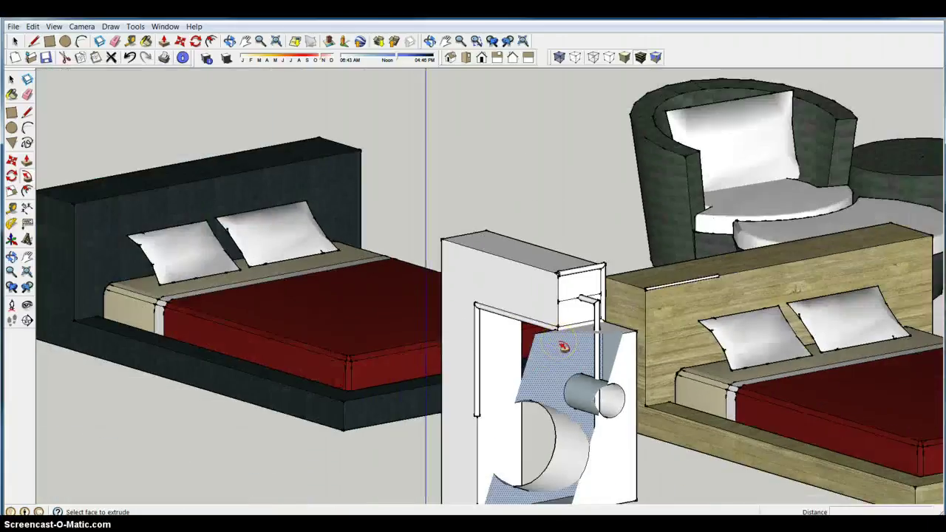
{"action": "scroll", "coordinate": [563, 346], "scroll_direction": "down", "scroll_amount": 3}
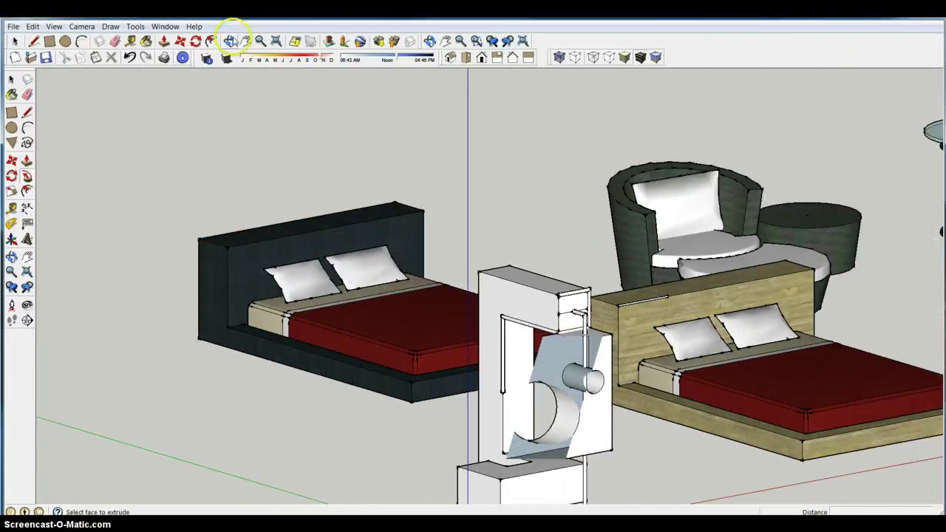
{"action": "left_click", "coordinate": [230, 41]}
{"action": "left_click_drag", "start_coordinate": [263, 252], "coordinate": [540, 246]}
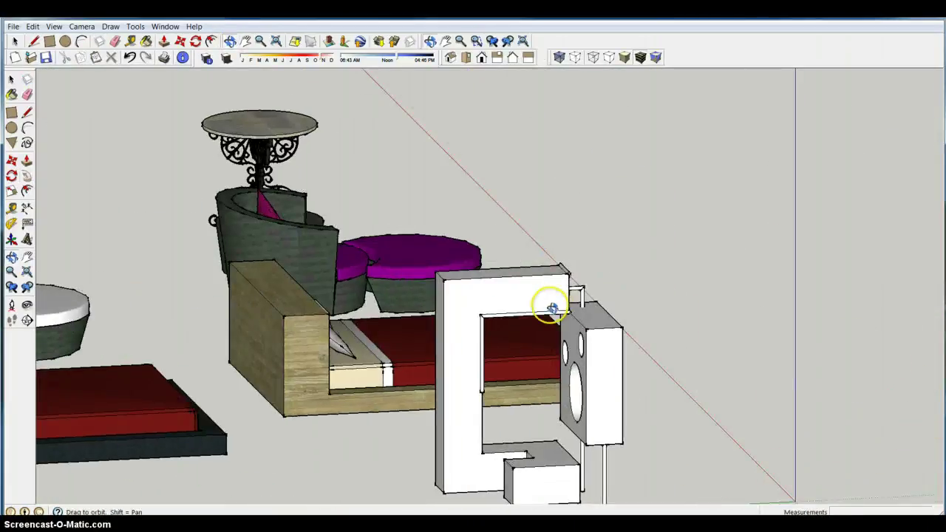
{"action": "left_click_drag", "start_coordinate": [492, 330], "coordinate": [467, 316]}
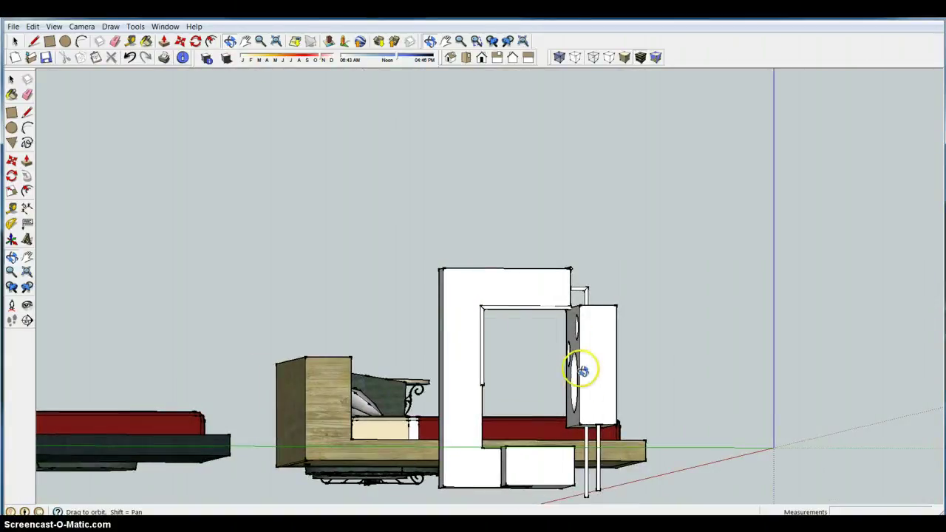
{"action": "right_click", "coordinate": [733, 359]}
{"action": "left_click", "coordinate": [460, 319]}
{"action": "key", "text": "p"}
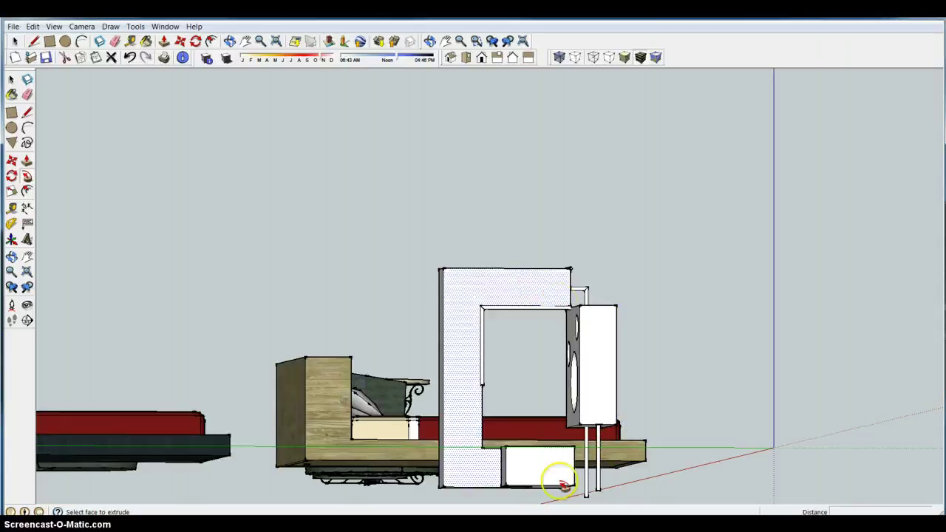
{"action": "left_click", "coordinate": [551, 486]}
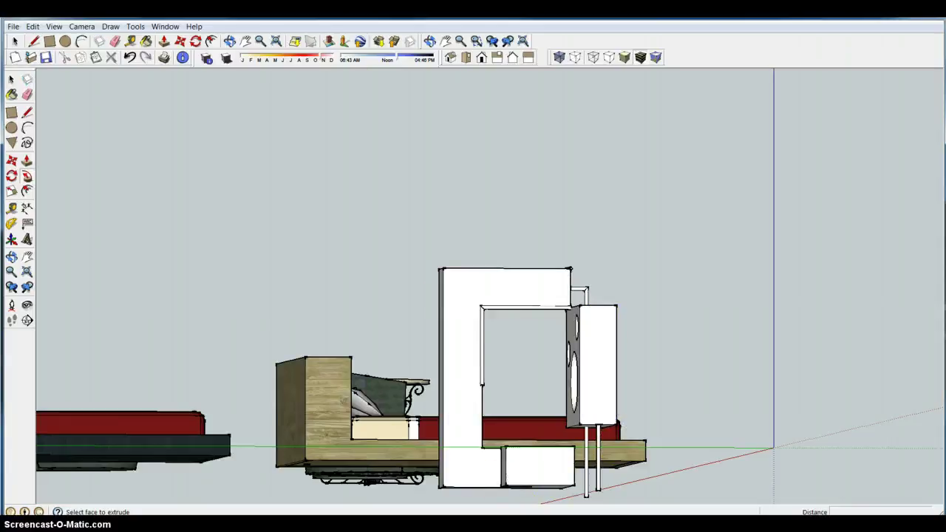